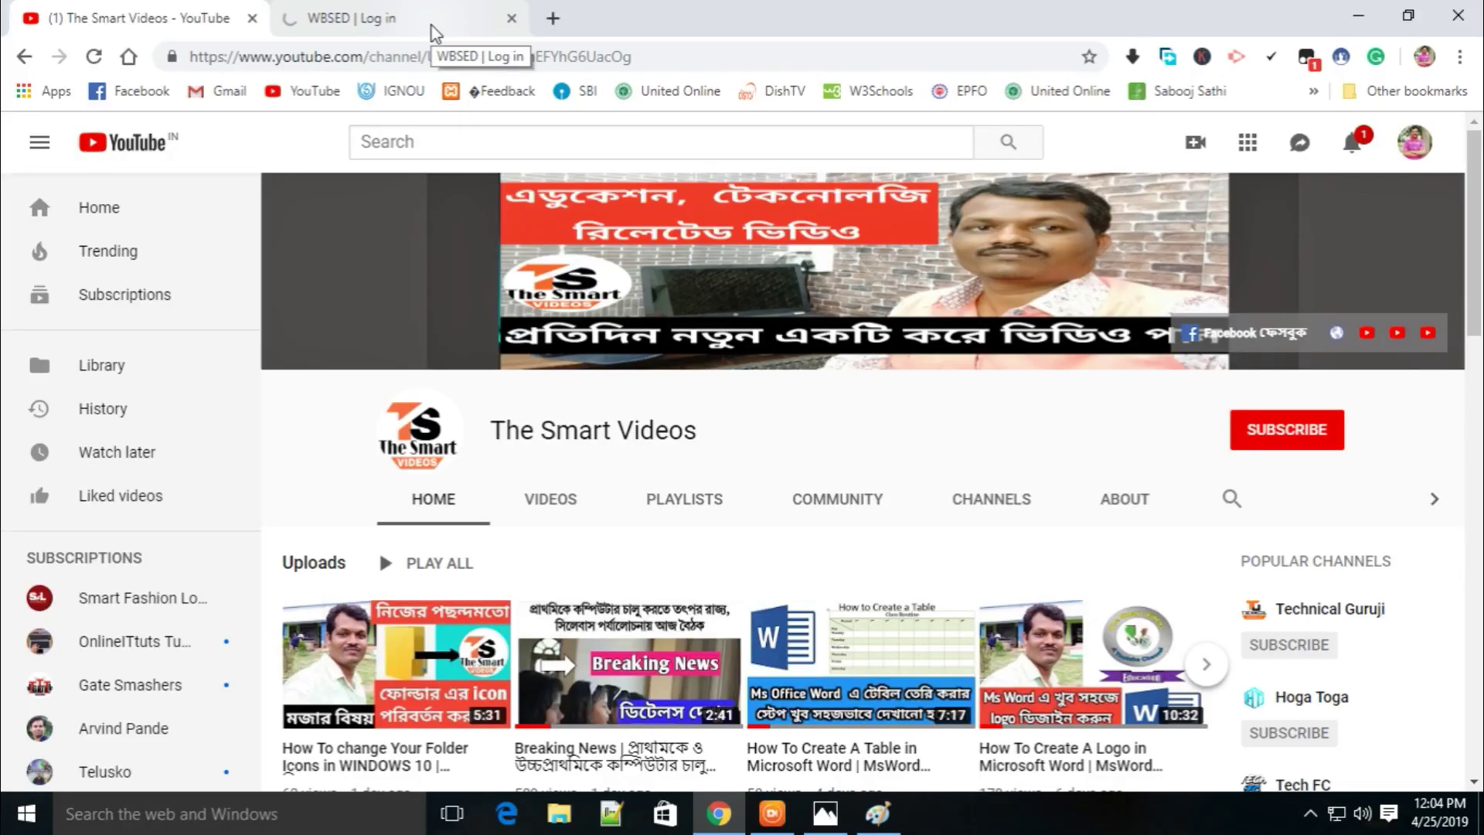
- Glance at the WBSED login tab, then return to YouTube and subscribe to The Smart Videos
{"action": "left_click", "coordinate": [431, 25]}
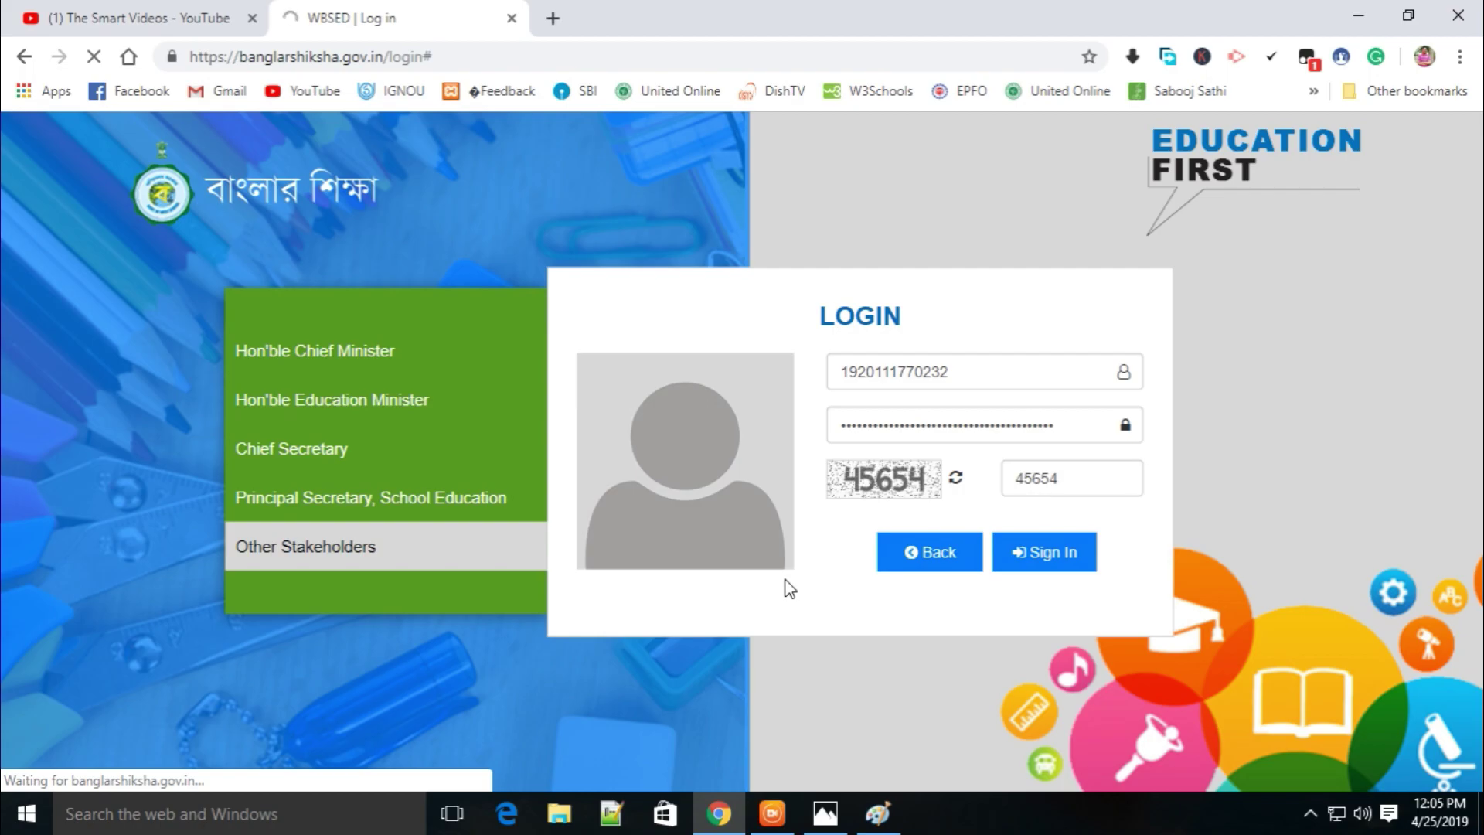
{"action": "left_click", "coordinate": [172, 22]}
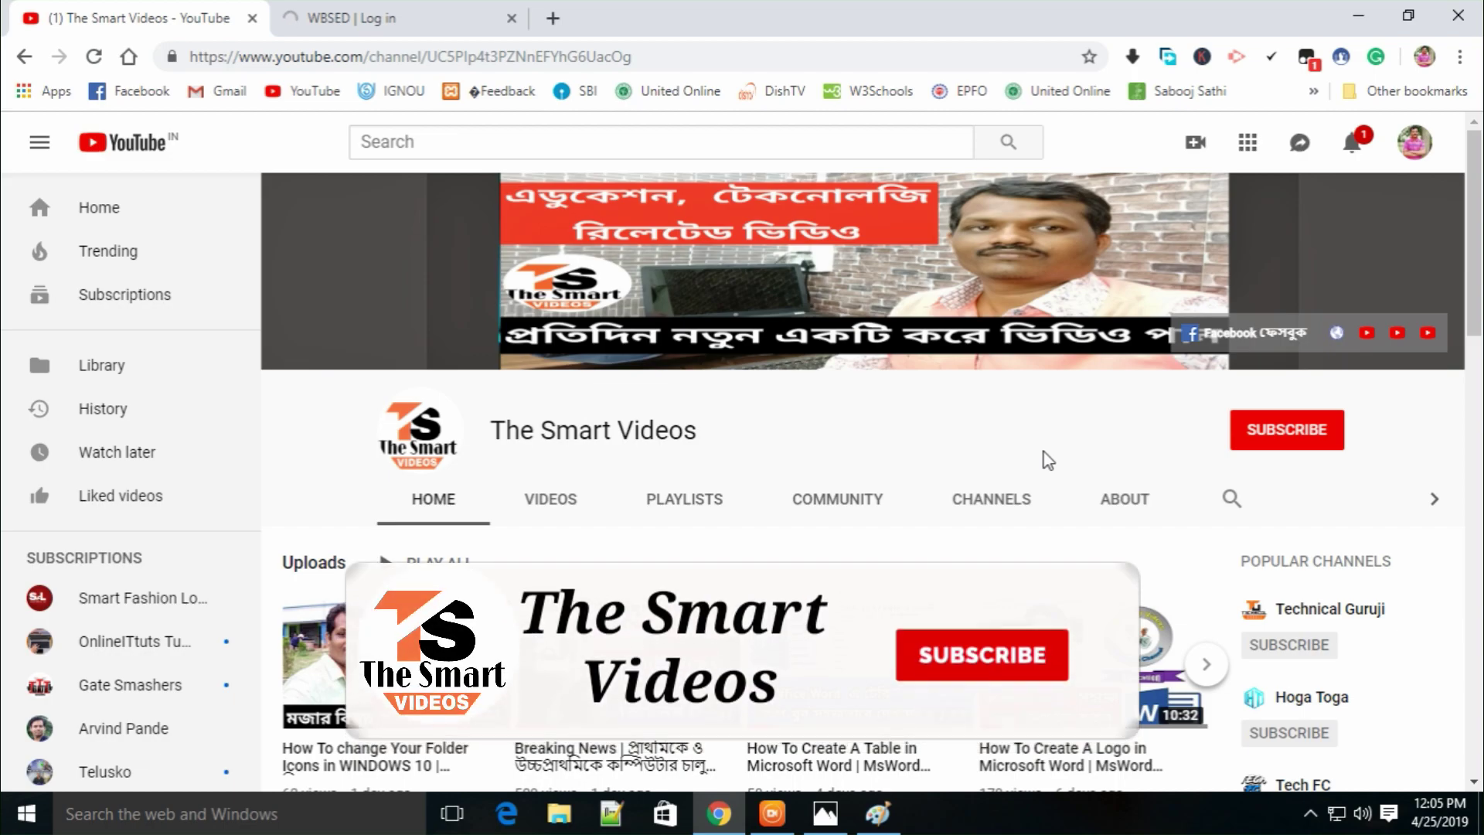
{"action": "left_click", "coordinate": [1279, 439]}
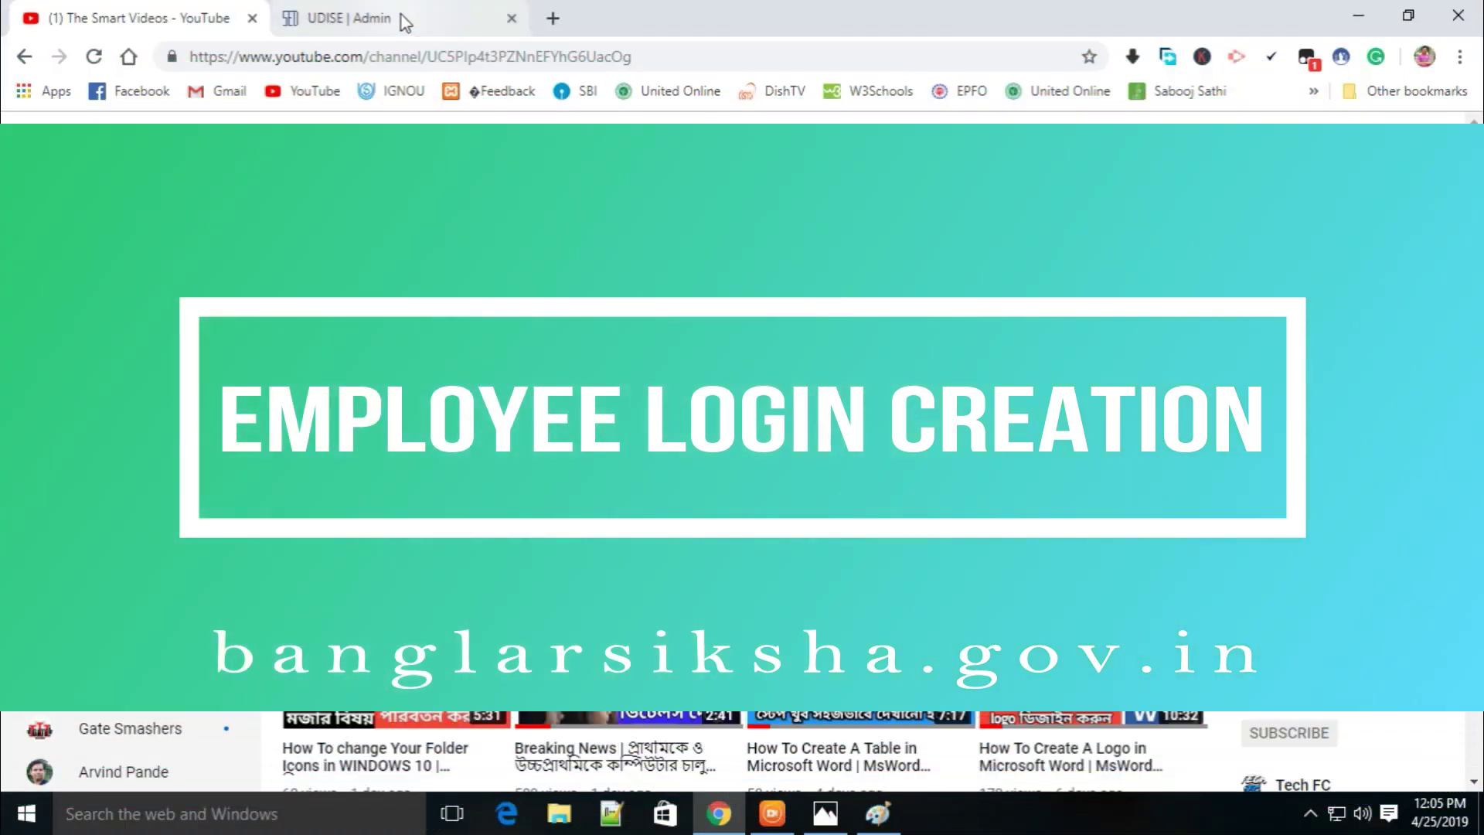
- Bring up the UDISE Admin dashboard showing 89 enrolled students and 13 teachers
{"action": "left_click", "coordinate": [404, 21]}
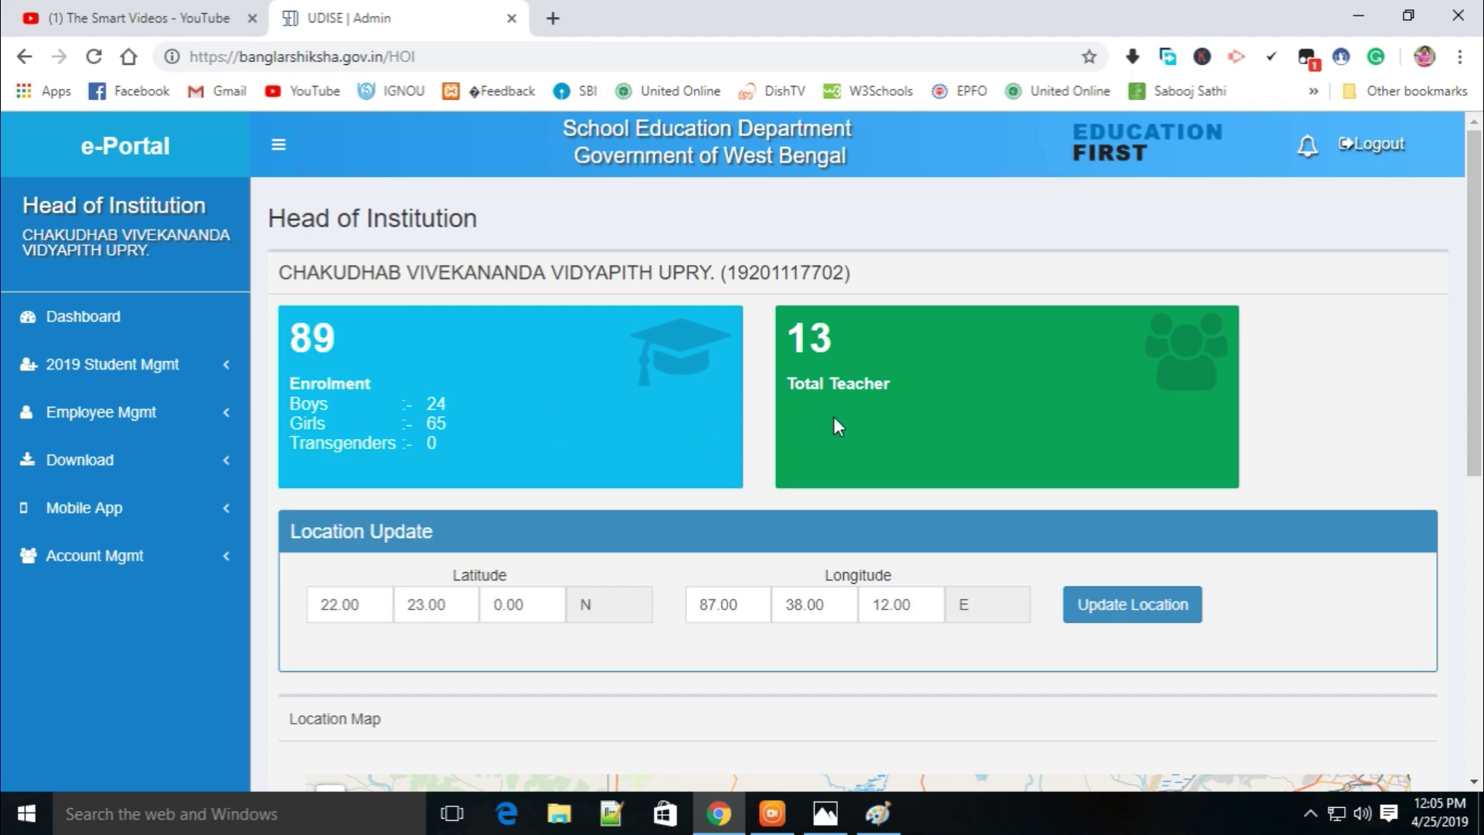
- Open Teacher List under Employee Mgmt to see teachers' IDs, caste, contacts and birth dates
{"action": "left_click", "coordinate": [132, 418]}
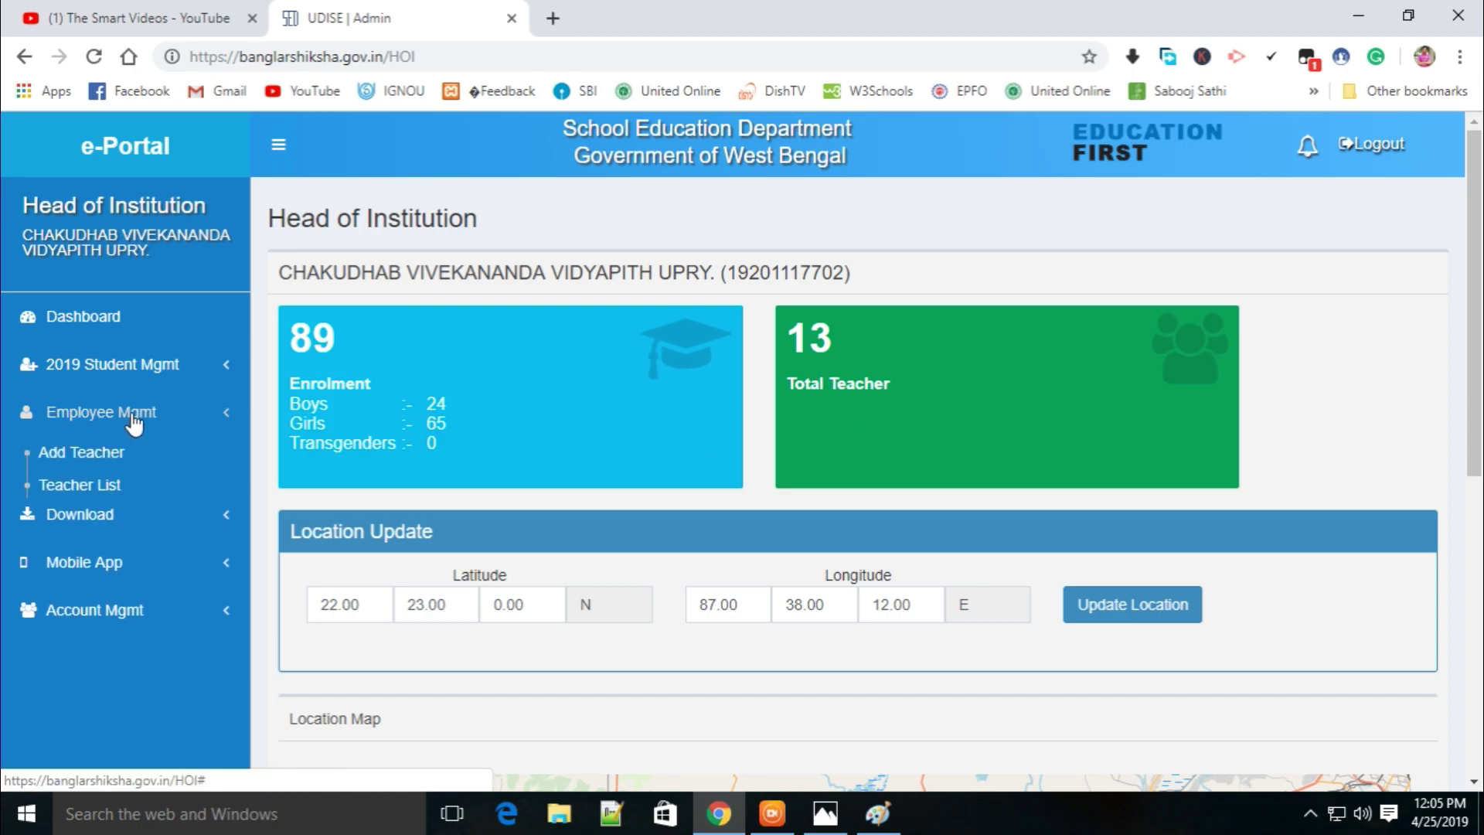
{"action": "left_click", "coordinate": [96, 487]}
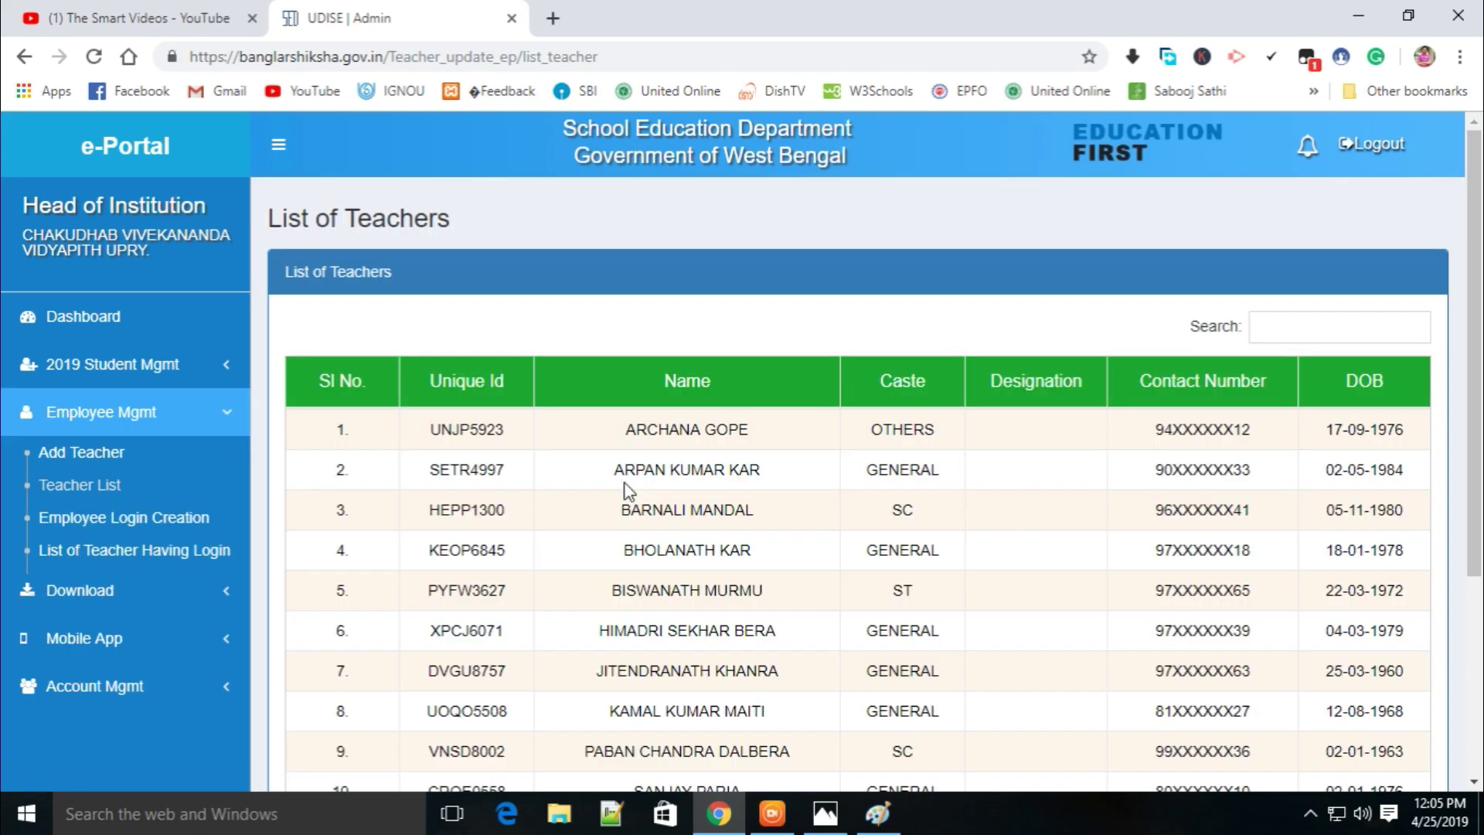
{"action": "scroll", "coordinate": [835, 551], "scroll_direction": "down", "scroll_amount": 1}
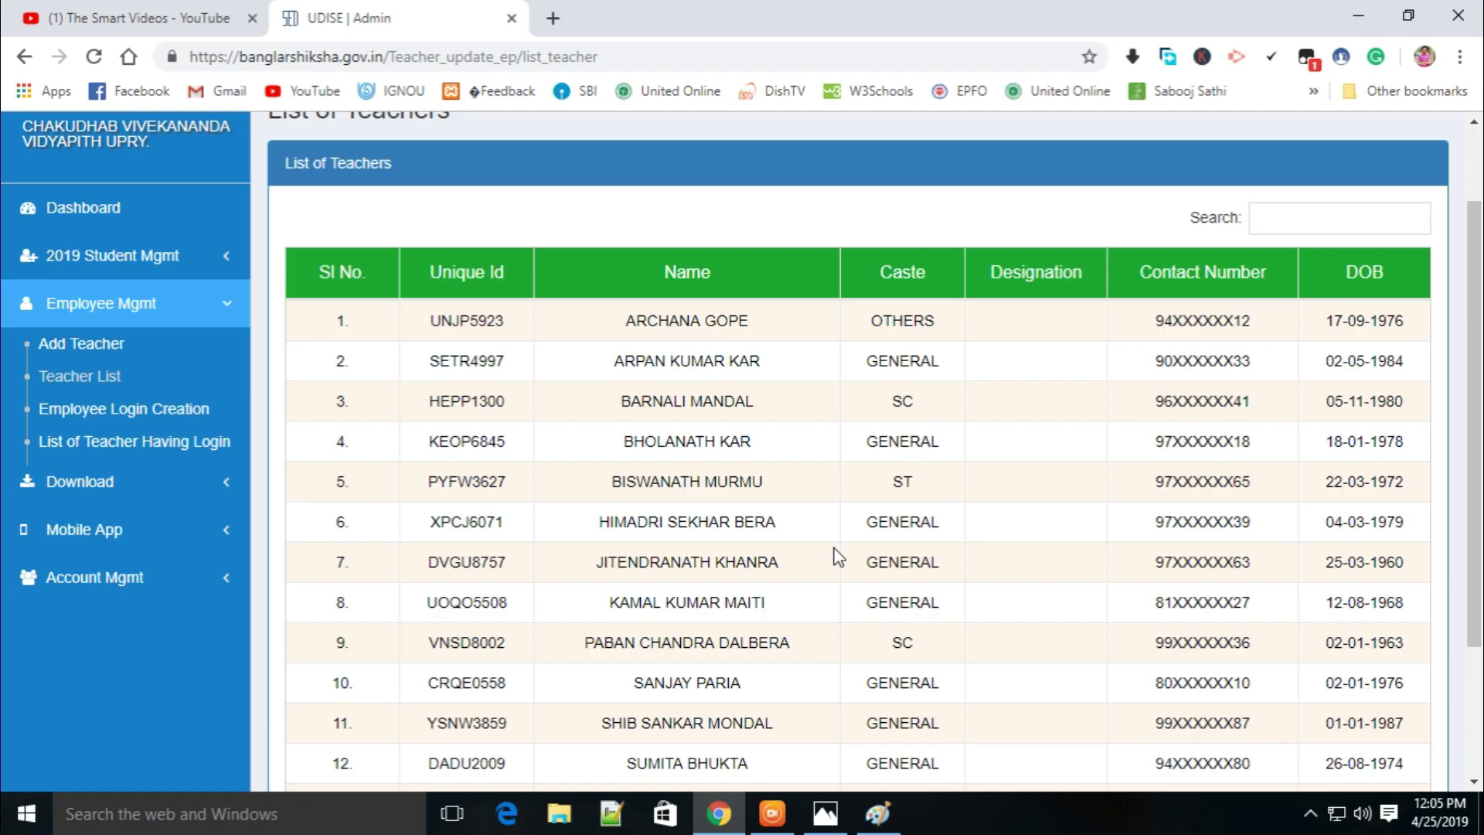
{"action": "scroll", "coordinate": [838, 556], "scroll_direction": "down", "scroll_amount": 1}
{"action": "scroll", "coordinate": [841, 556], "scroll_direction": "down", "scroll_amount": 2}
{"action": "scroll", "coordinate": [570, 433], "scroll_direction": "up", "scroll_amount": 2}
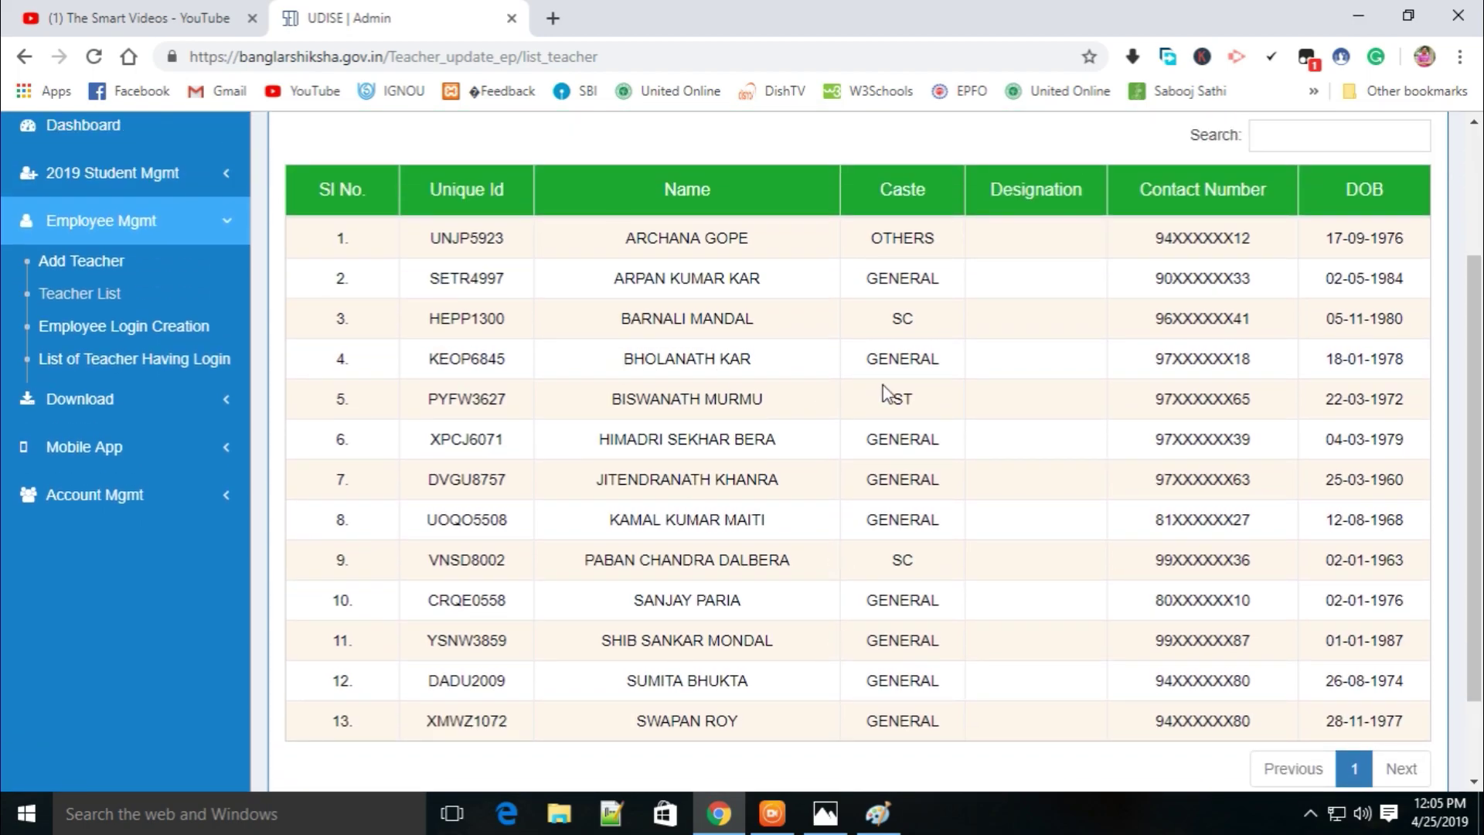
{"action": "scroll", "coordinate": [712, 515], "scroll_direction": "up", "scroll_amount": 3}
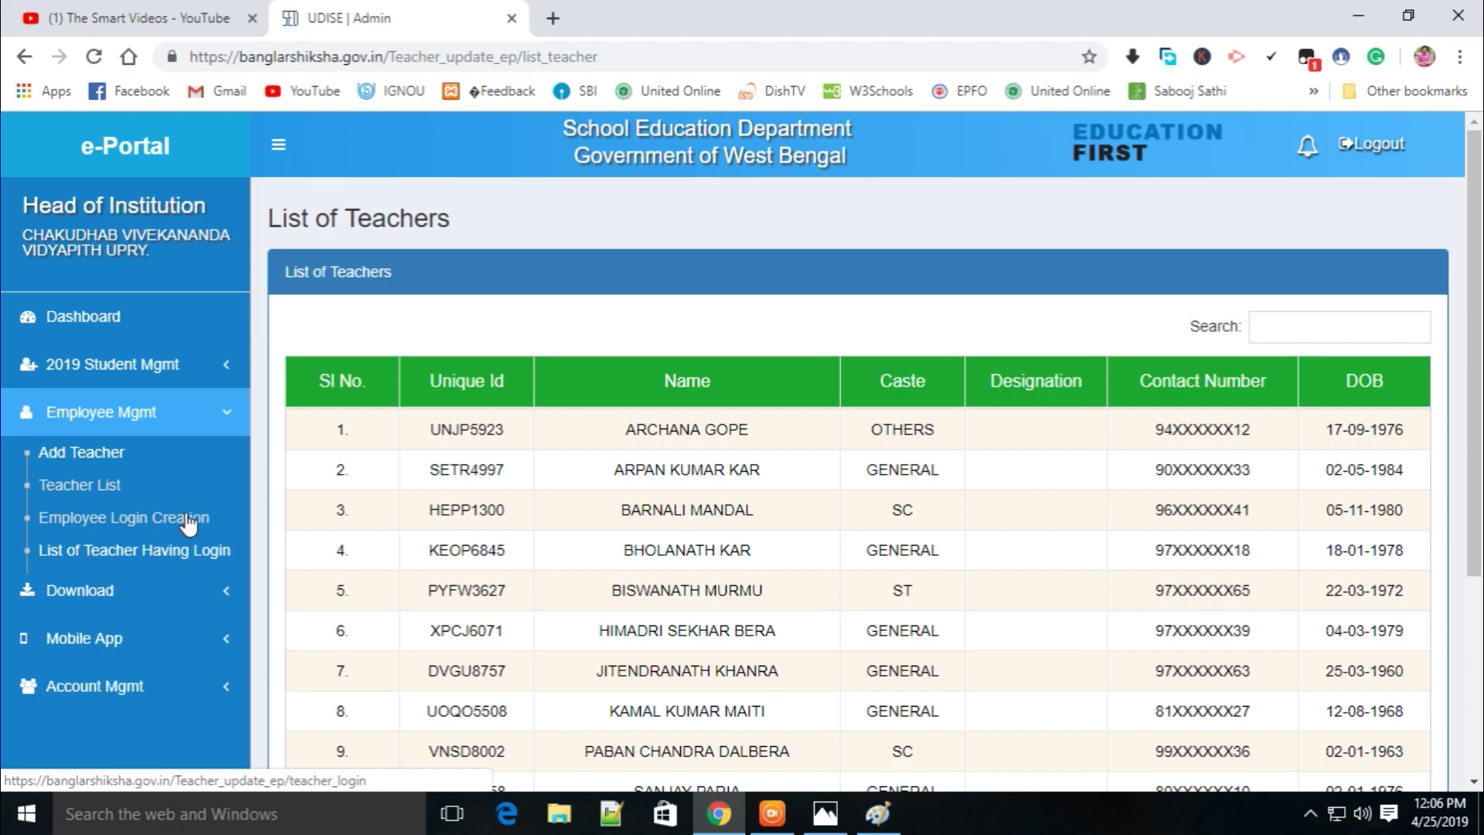
- Open Employee Login Creation, select the third listed teacher, and move into the password fields
{"action": "left_click", "coordinate": [187, 518]}
{"action": "left_click", "coordinate": [182, 534]}
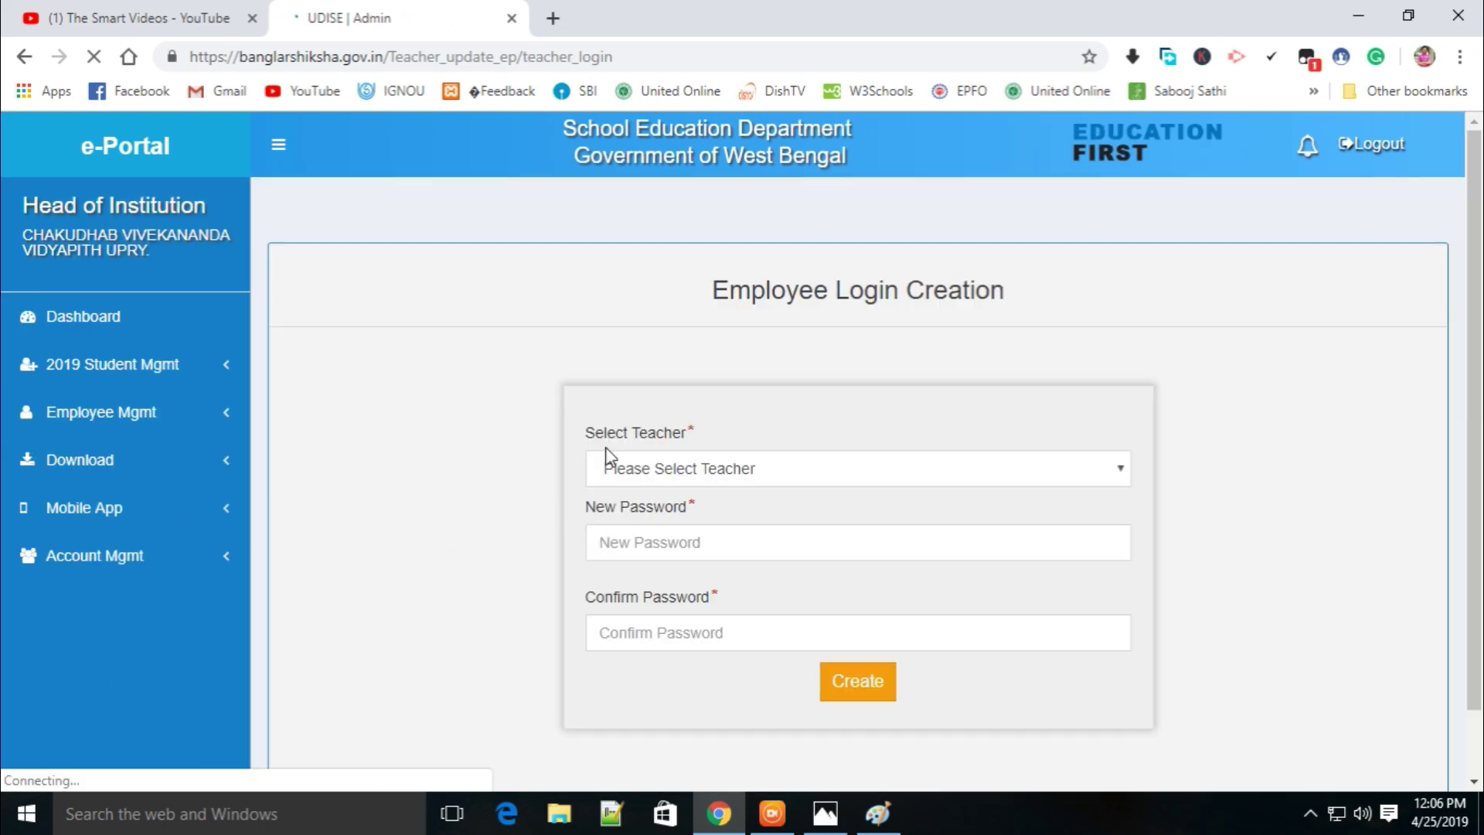
{"action": "left_click", "coordinate": [847, 483]}
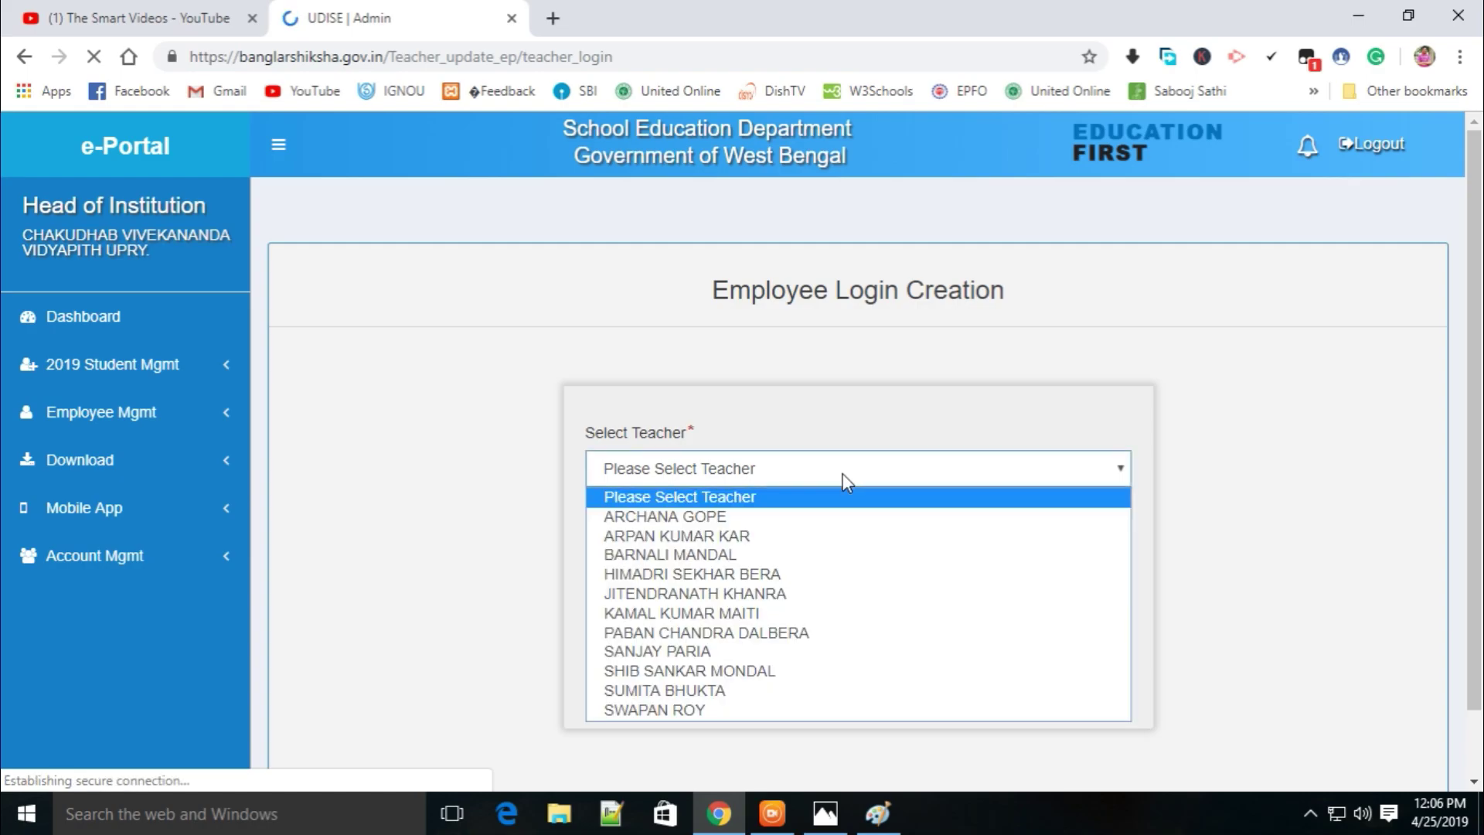
{"action": "left_click", "coordinate": [781, 557]}
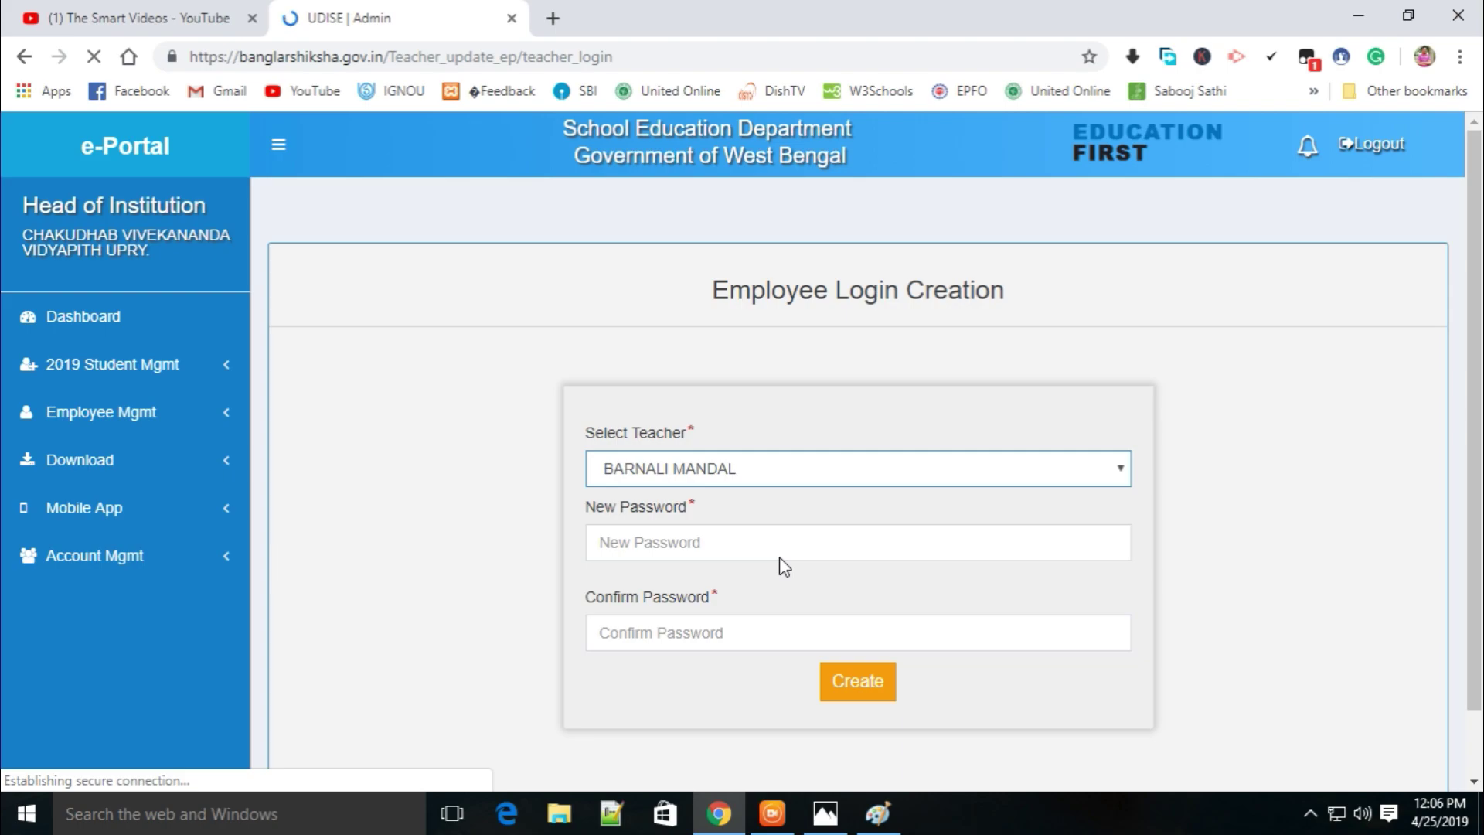
{"action": "scroll", "coordinate": [781, 559], "scroll_direction": "down", "scroll_amount": 1}
{"action": "left_click", "coordinate": [704, 474]}
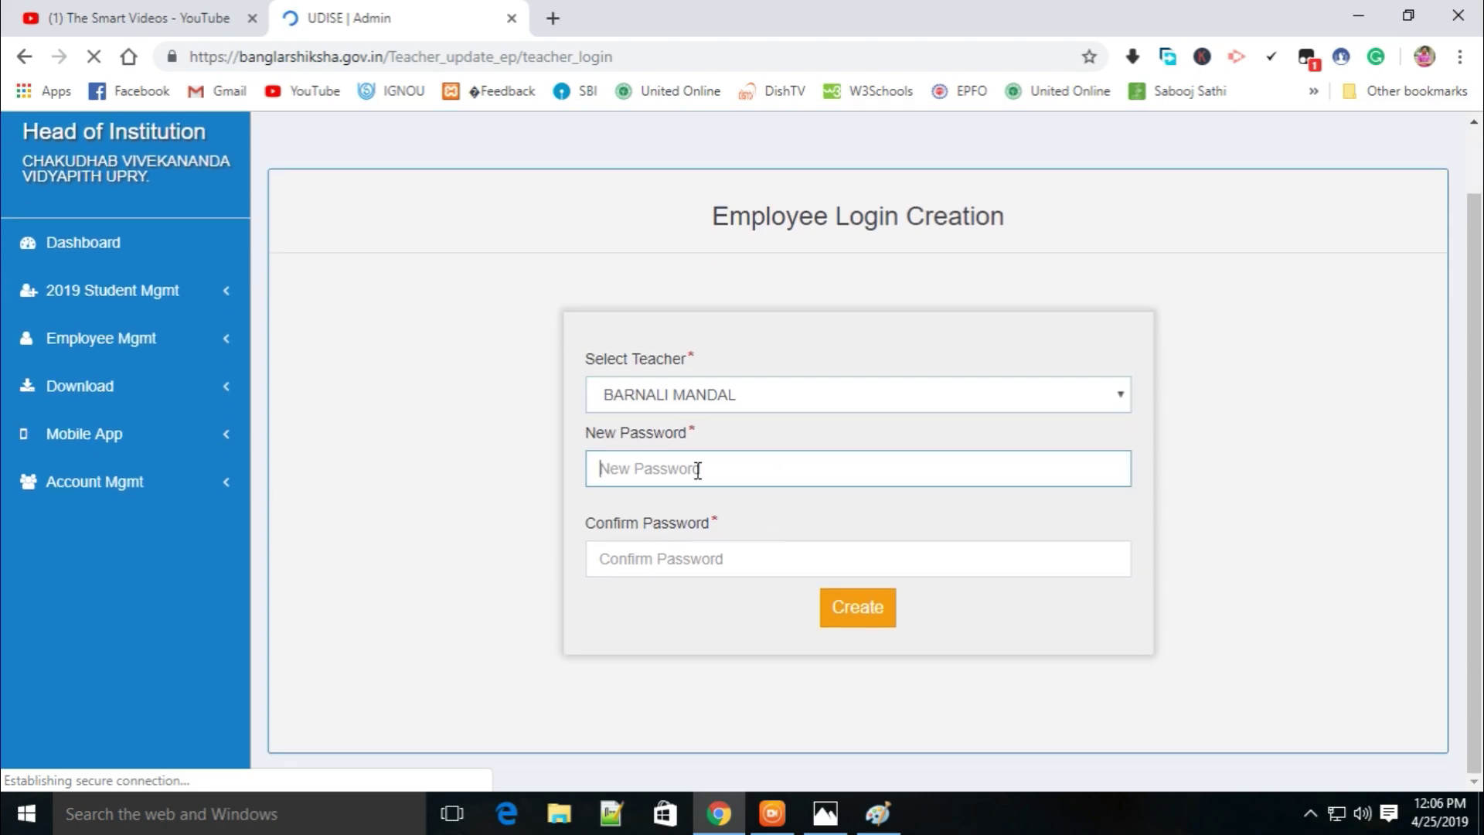
{"action": "left_click", "coordinate": [652, 560]}
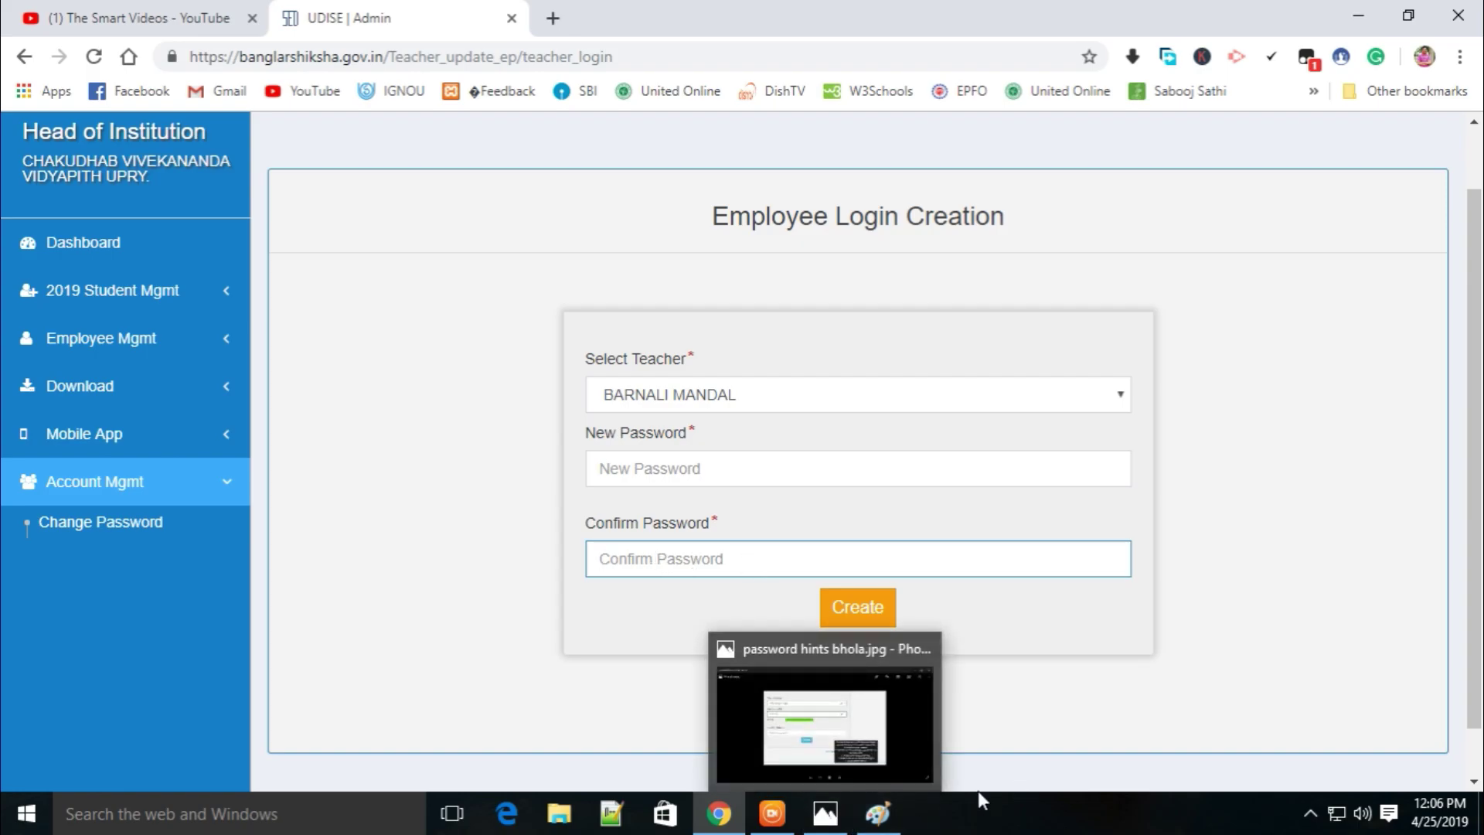
- View the password hints picture in Photos, then go back to the login creation page
{"action": "left_click", "coordinate": [827, 815]}
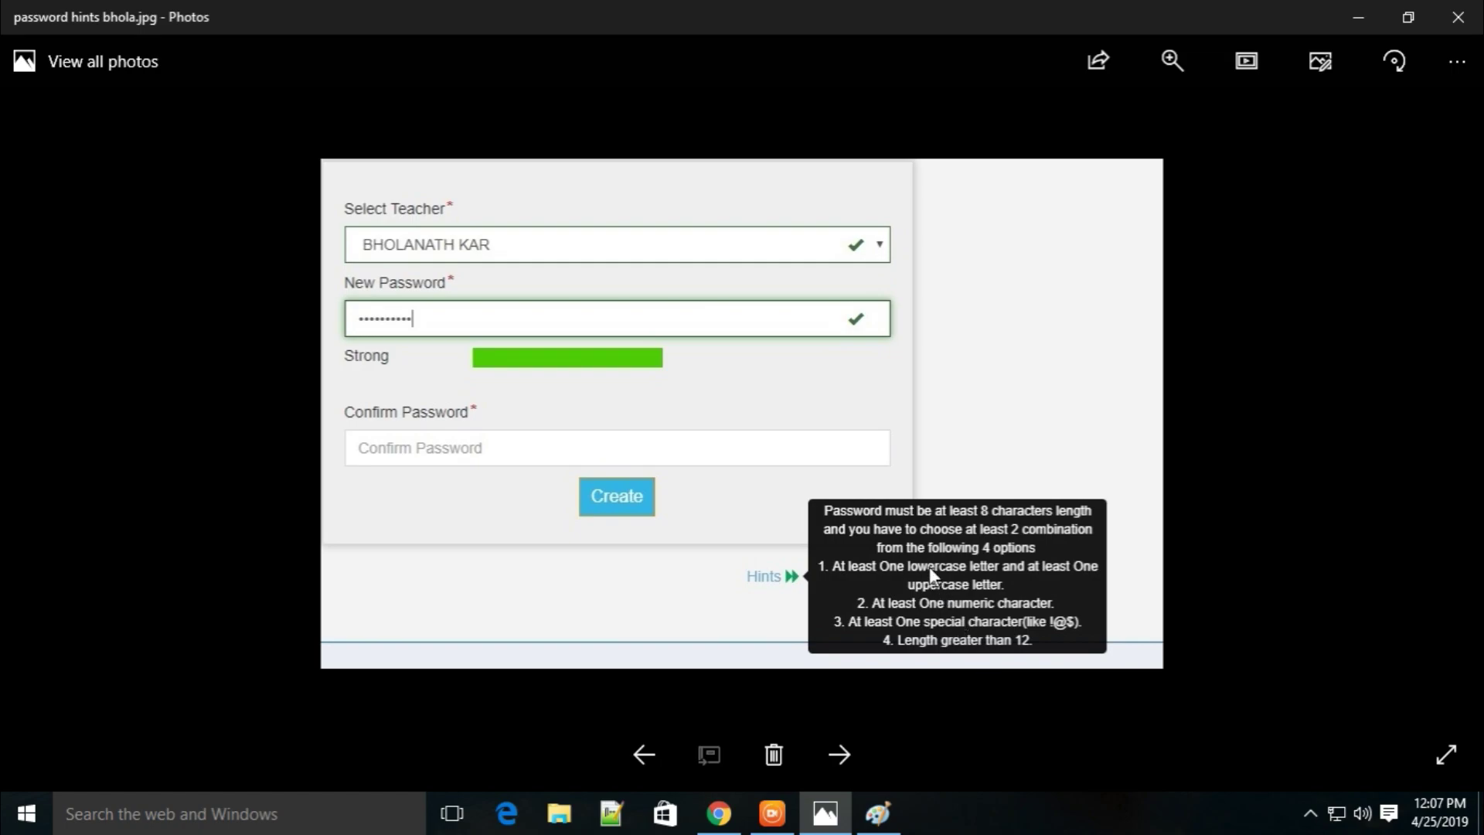
{"action": "left_click", "coordinate": [719, 814]}
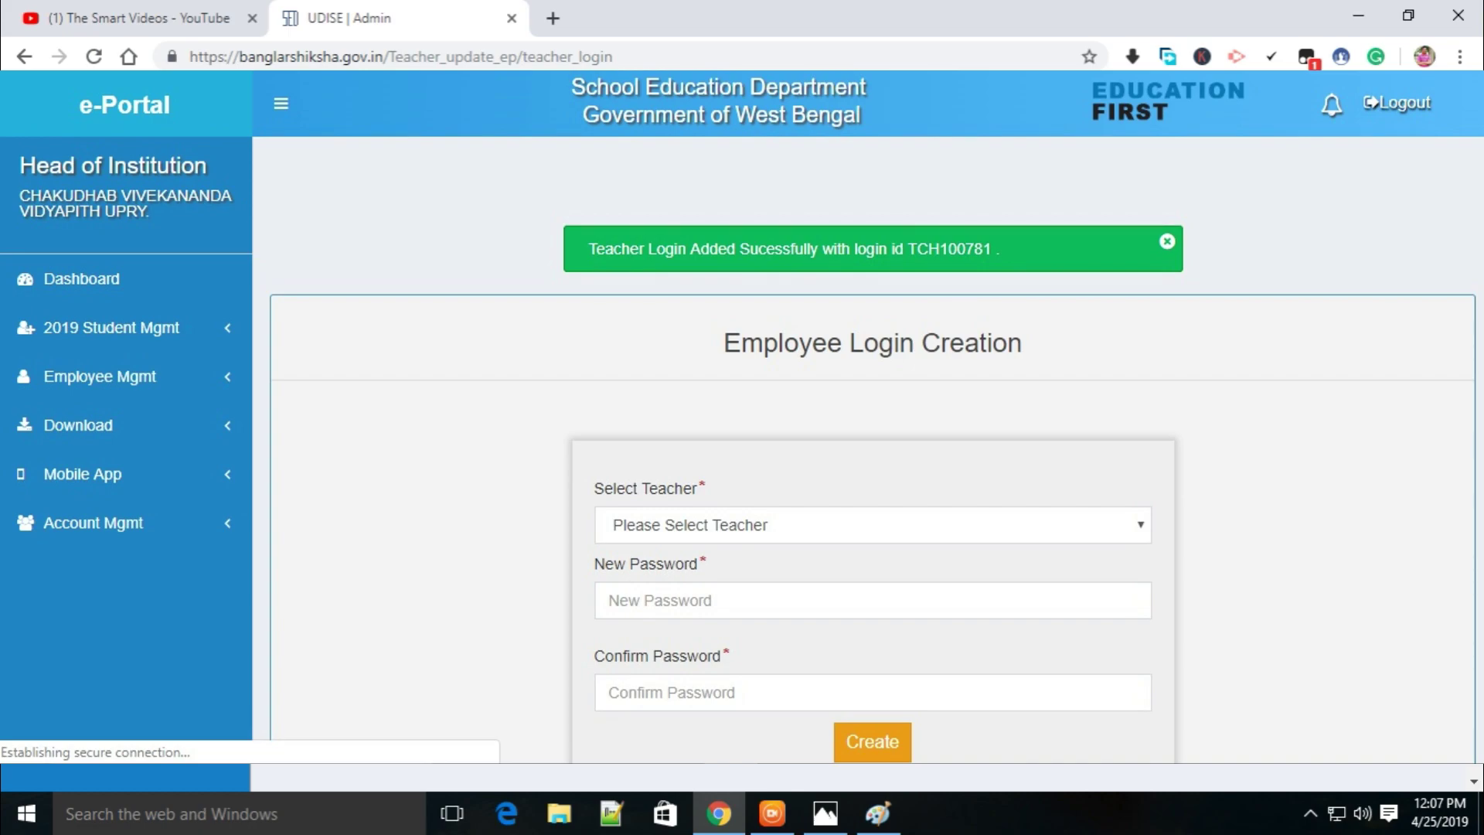
- Switch back to The Smart Videos YouTube channel page
{"action": "left_click", "coordinate": [191, 23]}
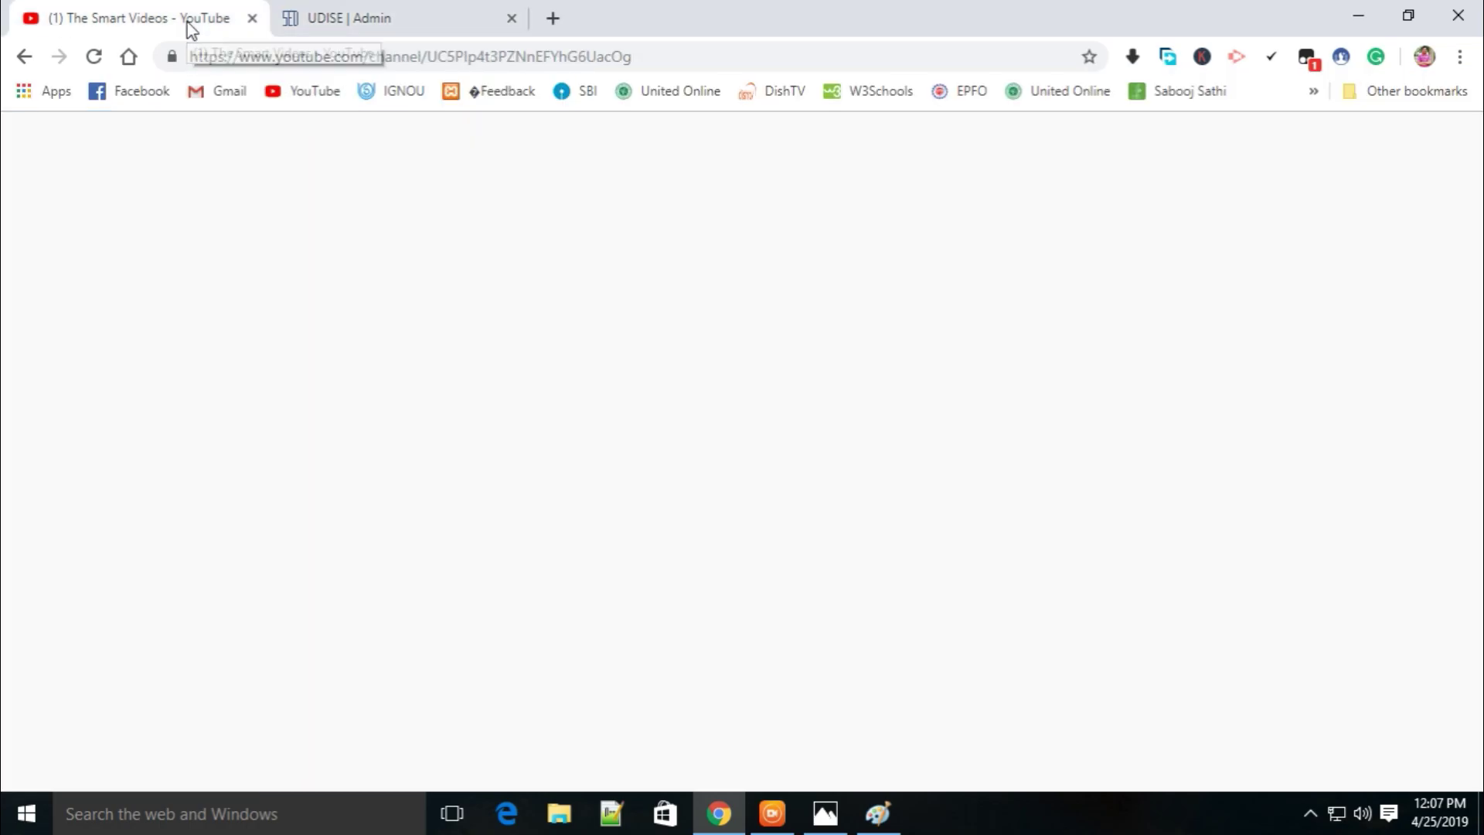